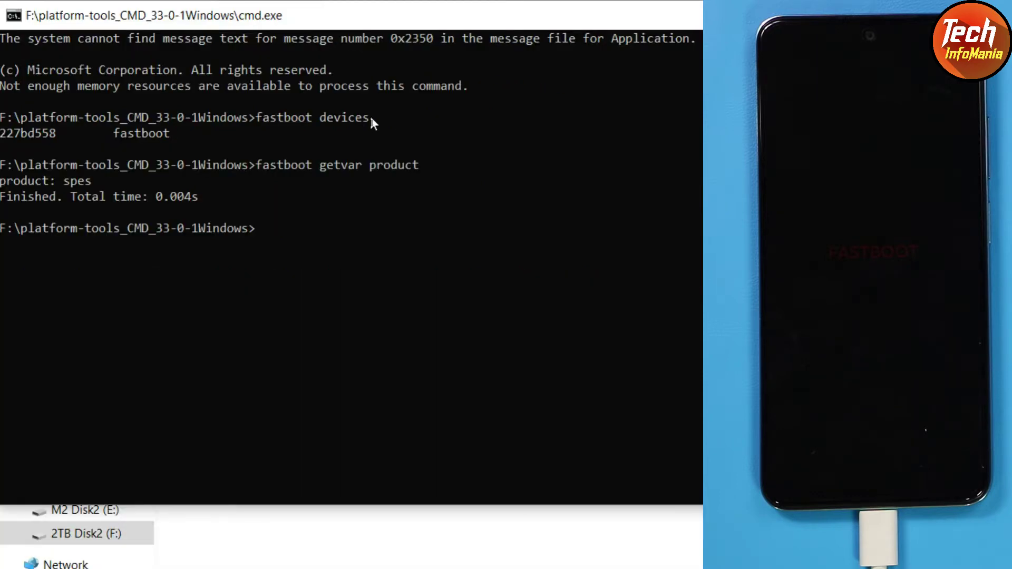
Switch to the Xiaomi Firmware Updater website and list the latest ROM downloads for the Redmi Note 11 (spes)
{"action": "left_click", "coordinate": [531, 14]}
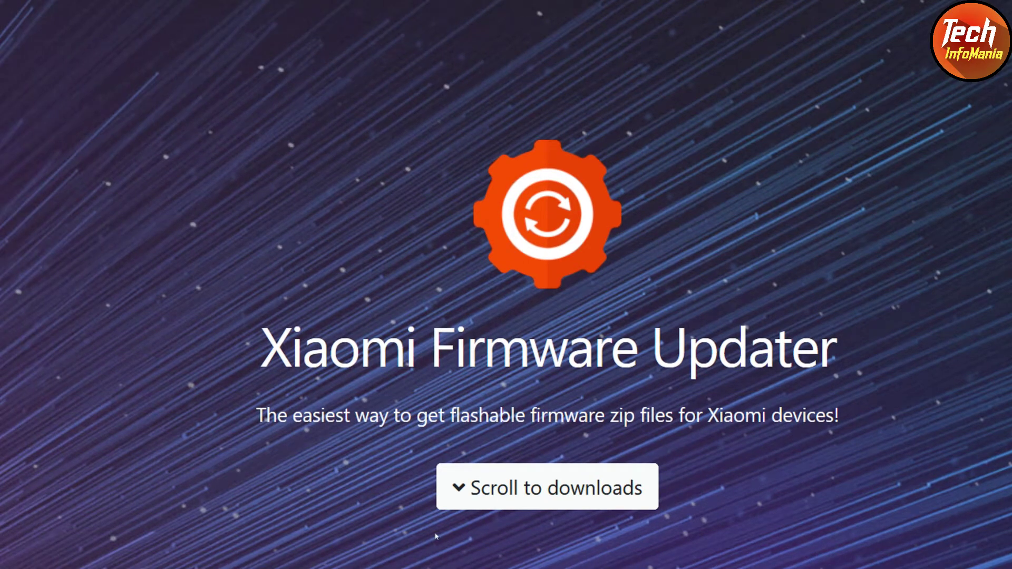
{"action": "scroll", "coordinate": [436, 537], "scroll_direction": "down", "scroll_amount": 3}
{"action": "left_click", "coordinate": [478, 298]}
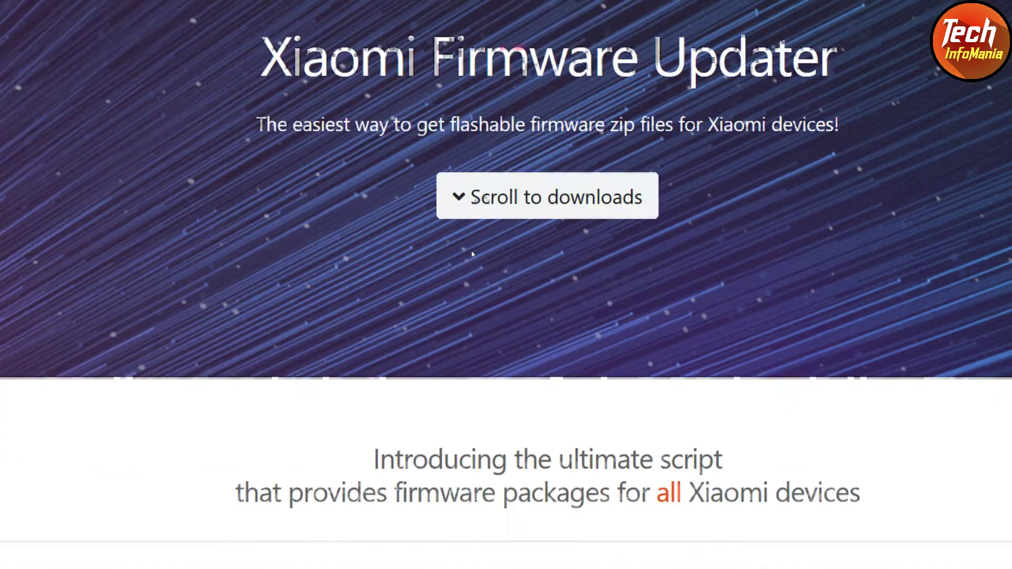
{"action": "scroll", "coordinate": [469, 254], "scroll_direction": "down", "scroll_amount": 3}
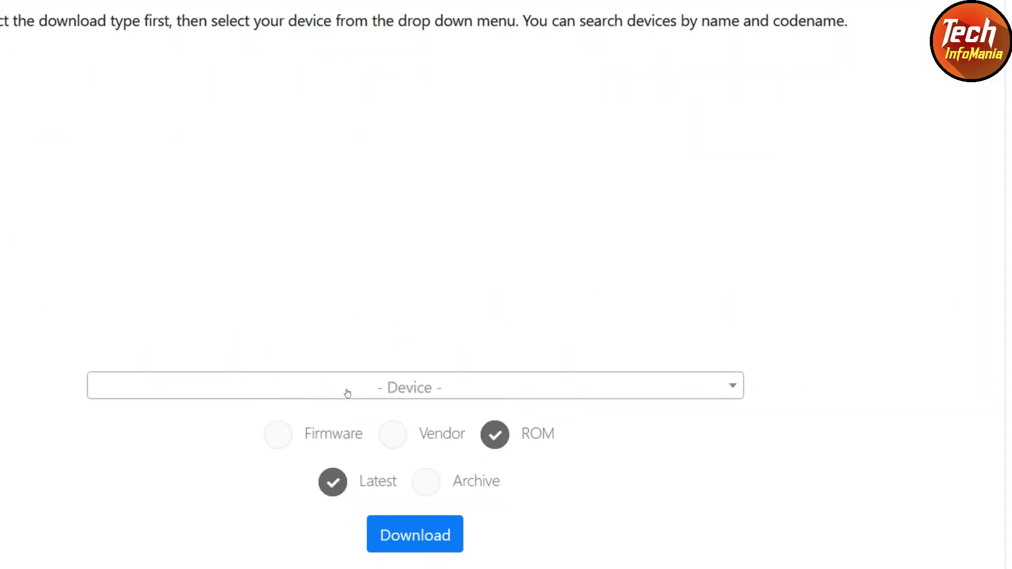
{"action": "left_click", "coordinate": [325, 391]}
{"action": "type", "text": "spes"}
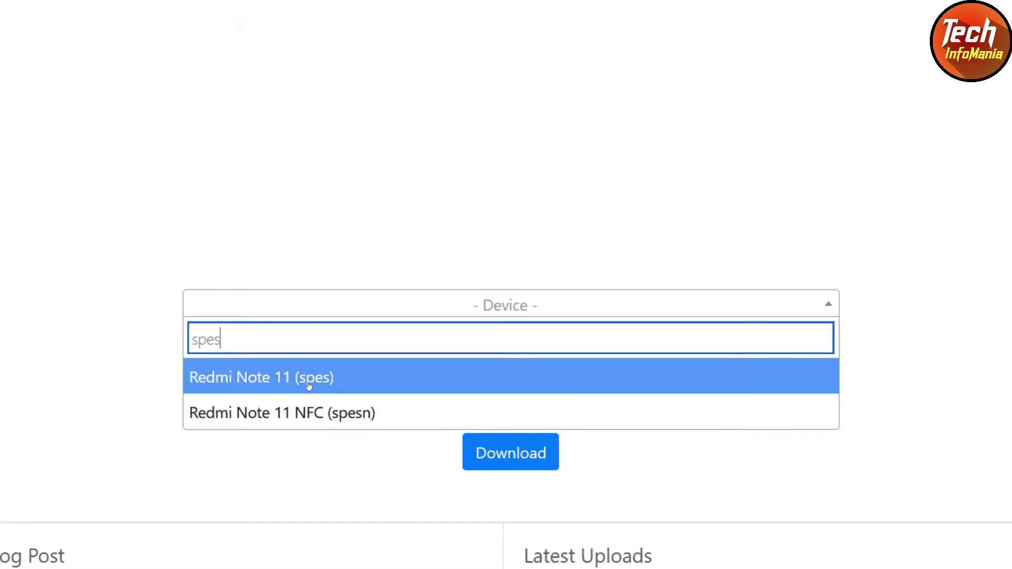
{"action": "left_click", "coordinate": [294, 378]}
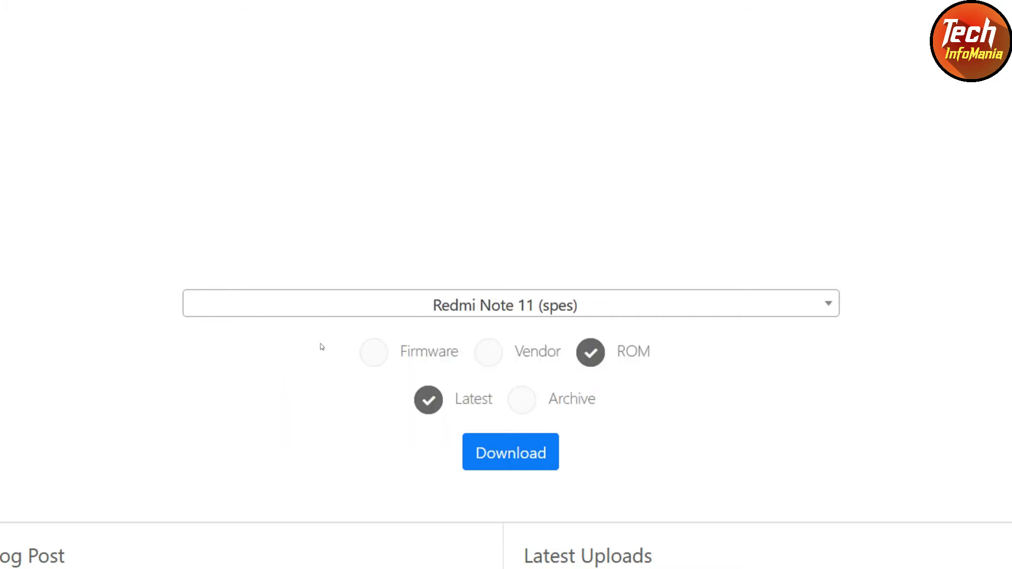
{"action": "left_click", "coordinate": [504, 434]}
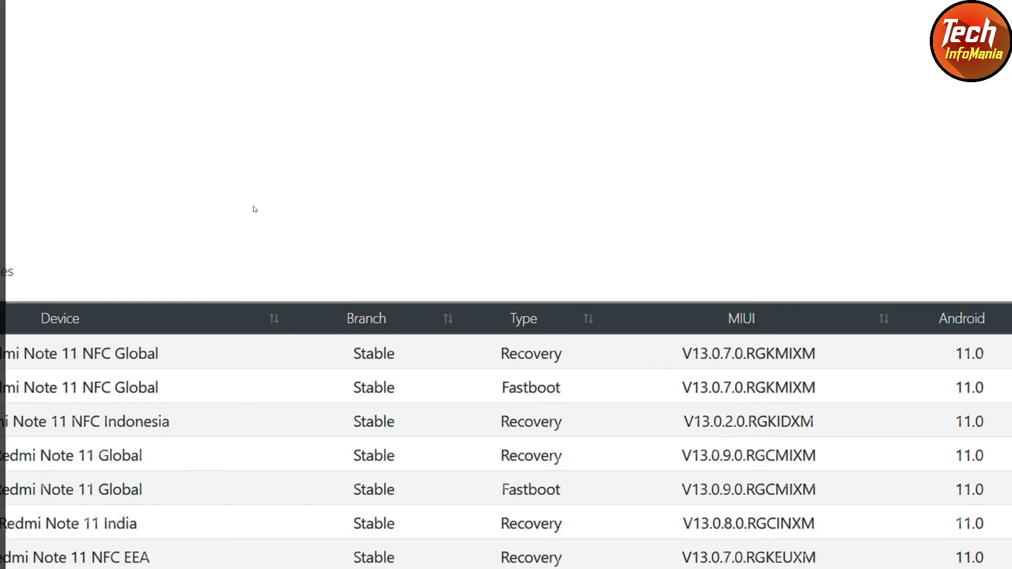
Open the download page for the Redmi Note 11 Global stable Fastboot ROM, version V13.0.9.0.RGCMIXM, dismissing the advert
{"action": "scroll", "coordinate": [488, 228], "scroll_direction": "down", "scroll_amount": 4}
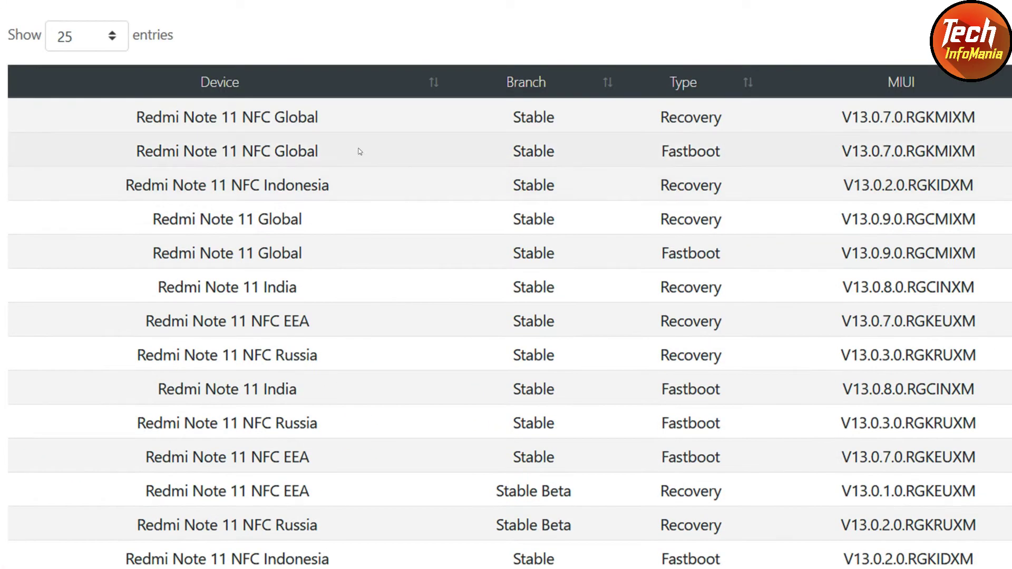
{"action": "scroll", "coordinate": [337, 148], "scroll_direction": "up", "scroll_amount": 1}
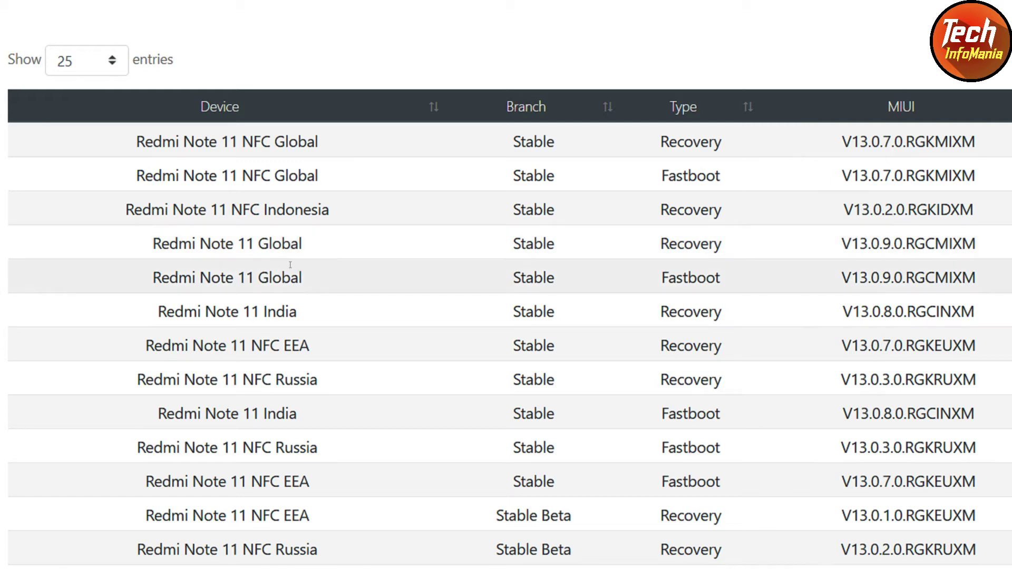
{"action": "left_click_drag", "start_coordinate": [170, 243], "coordinate": [300, 240]}
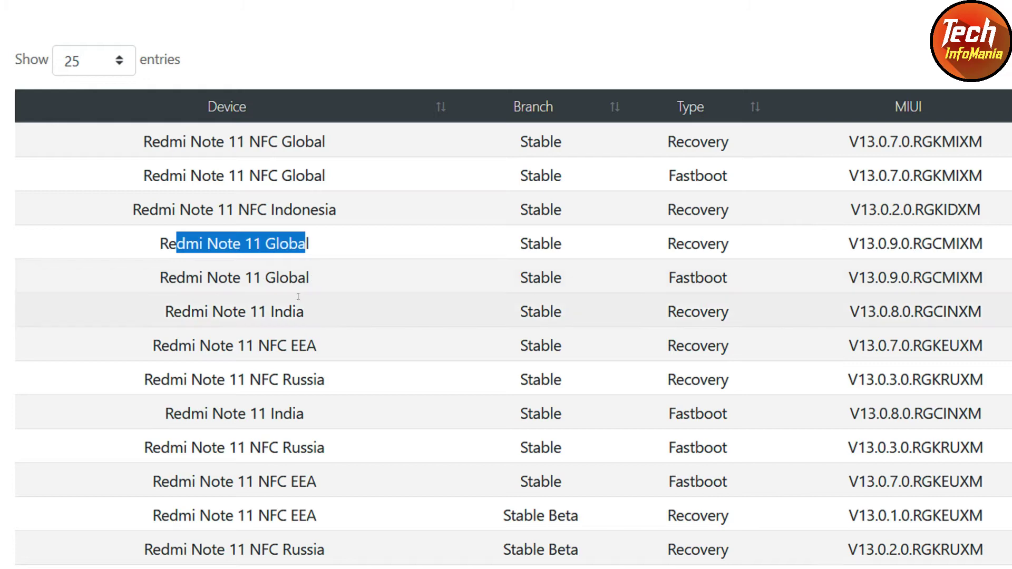
{"action": "left_click_drag", "start_coordinate": [255, 312], "coordinate": [308, 314]}
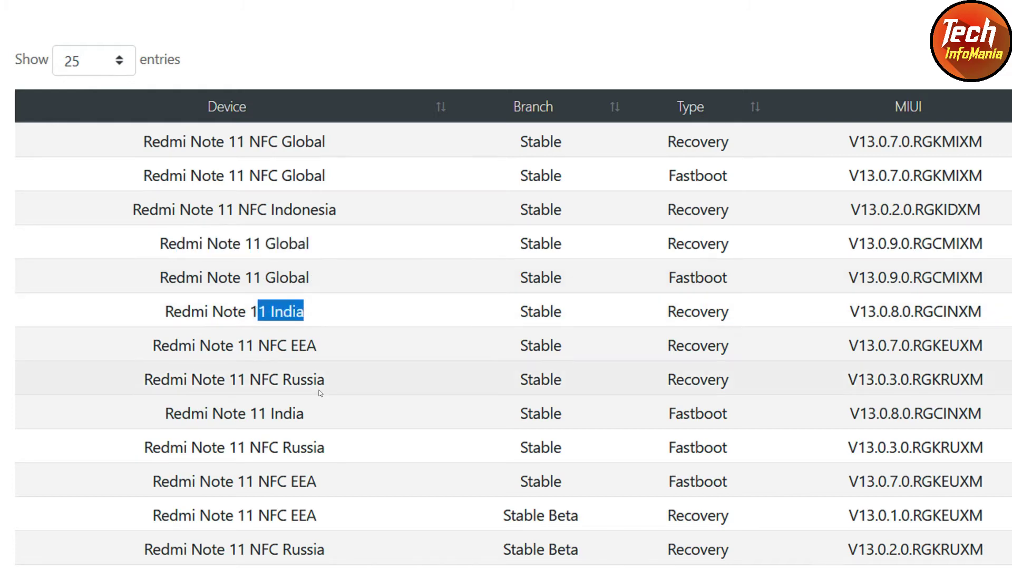
{"action": "scroll", "coordinate": [313, 421], "scroll_direction": "down", "scroll_amount": 1}
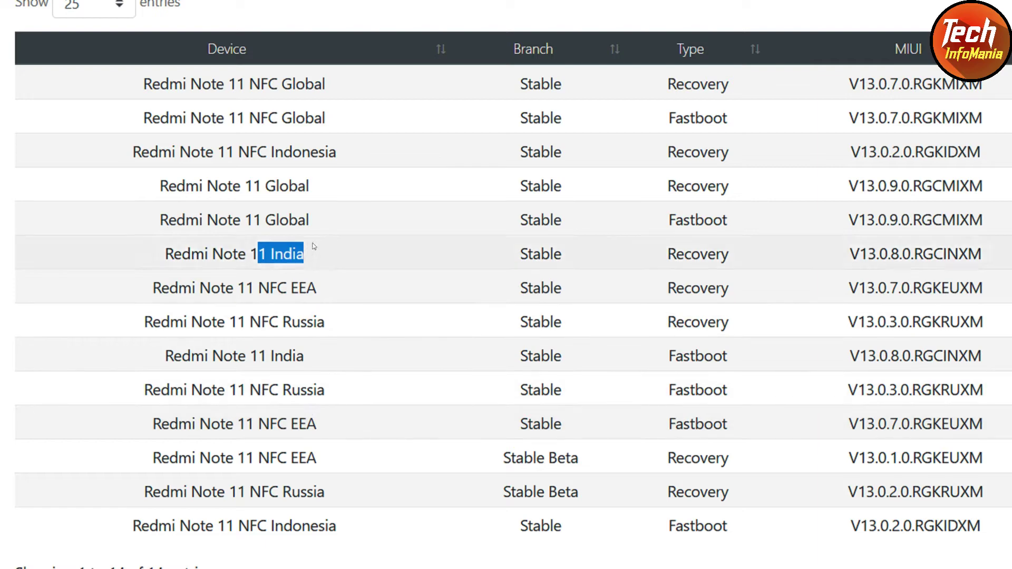
{"action": "left_click", "coordinate": [300, 182]}
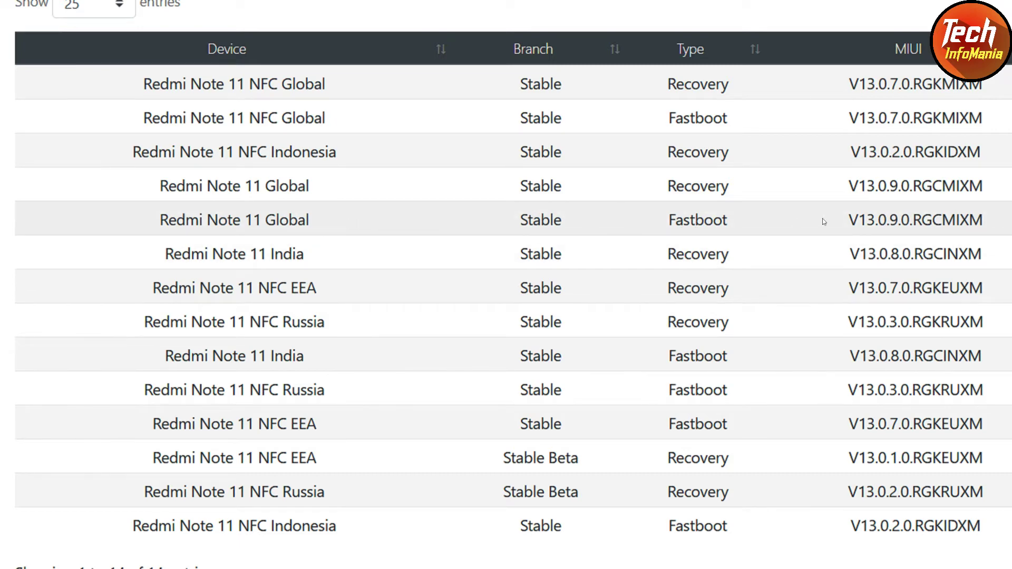
{"action": "scroll", "coordinate": [823, 221], "scroll_direction": "right", "scroll_amount": 3}
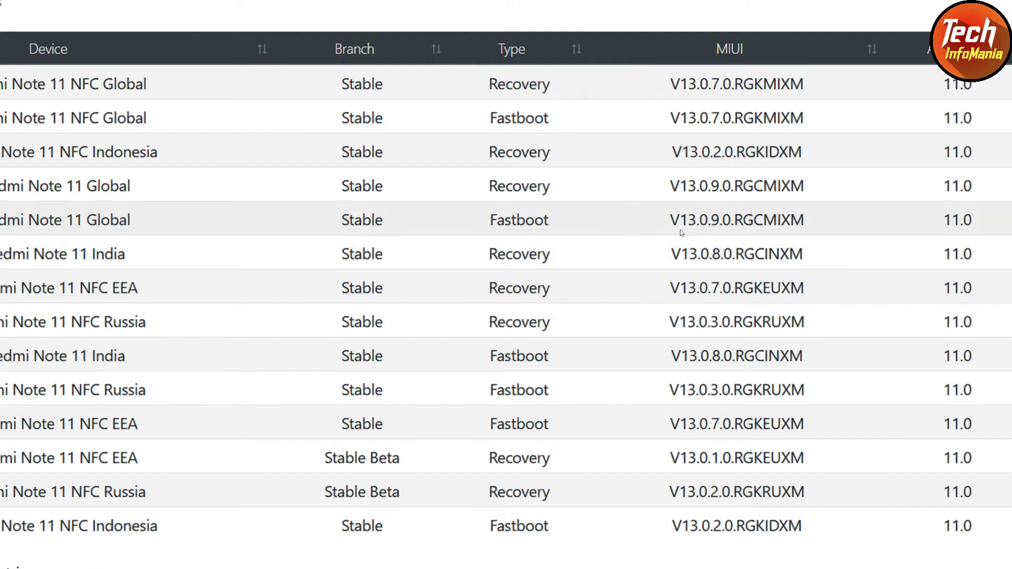
{"action": "scroll", "coordinate": [730, 219], "scroll_direction": "right", "scroll_amount": 7}
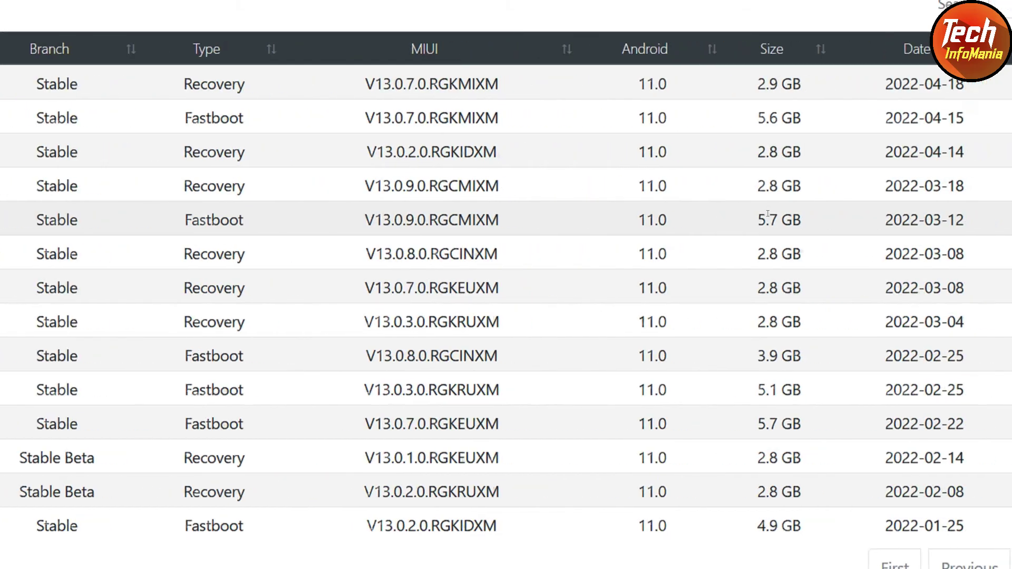
{"action": "scroll", "coordinate": [719, 228], "scroll_direction": "right", "scroll_amount": 1}
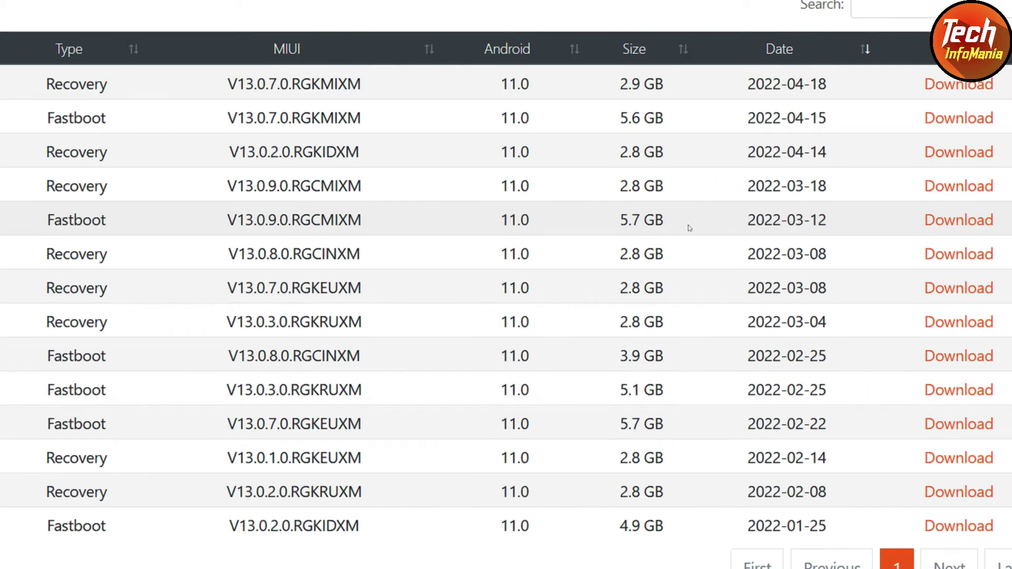
{"action": "scroll", "coordinate": [689, 228], "scroll_direction": "right", "scroll_amount": 4}
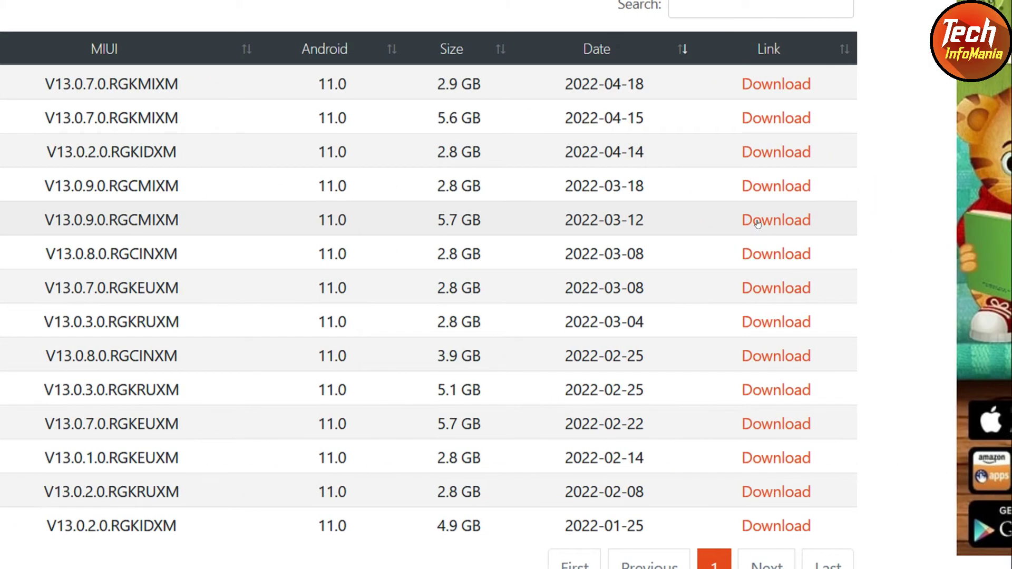
{"action": "left_click", "coordinate": [757, 221]}
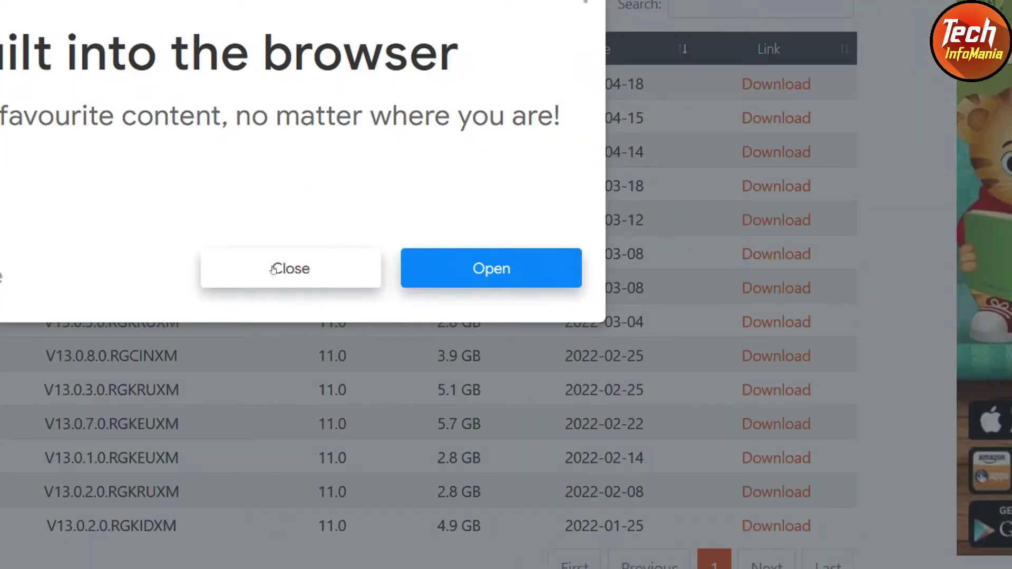
{"action": "left_click", "coordinate": [273, 269]}
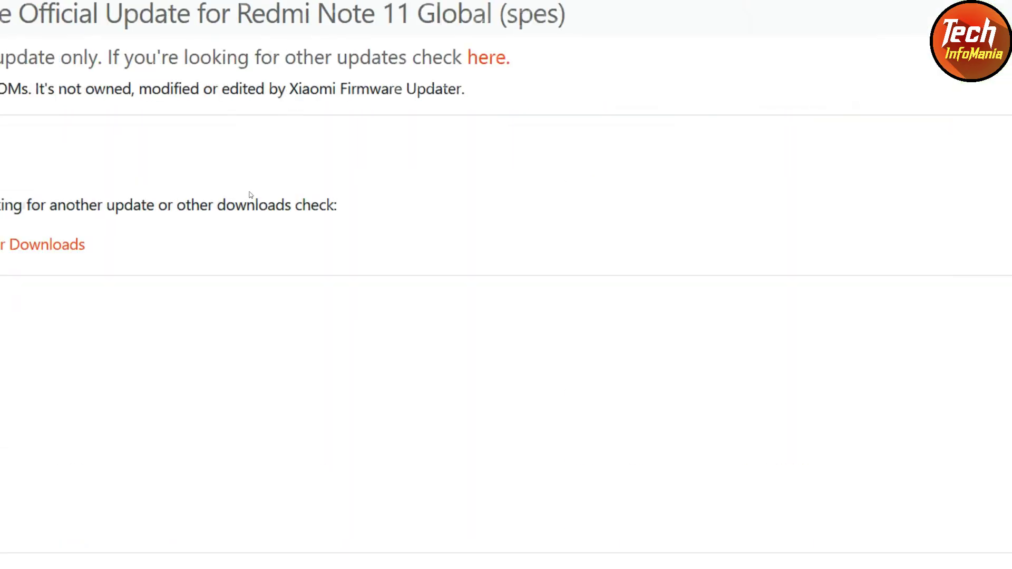
Examine the Fastboot and Recovery package details for the Redmi Note 11 Global, comparing their types
{"action": "scroll", "coordinate": [233, 209], "scroll_direction": "down", "scroll_amount": 10}
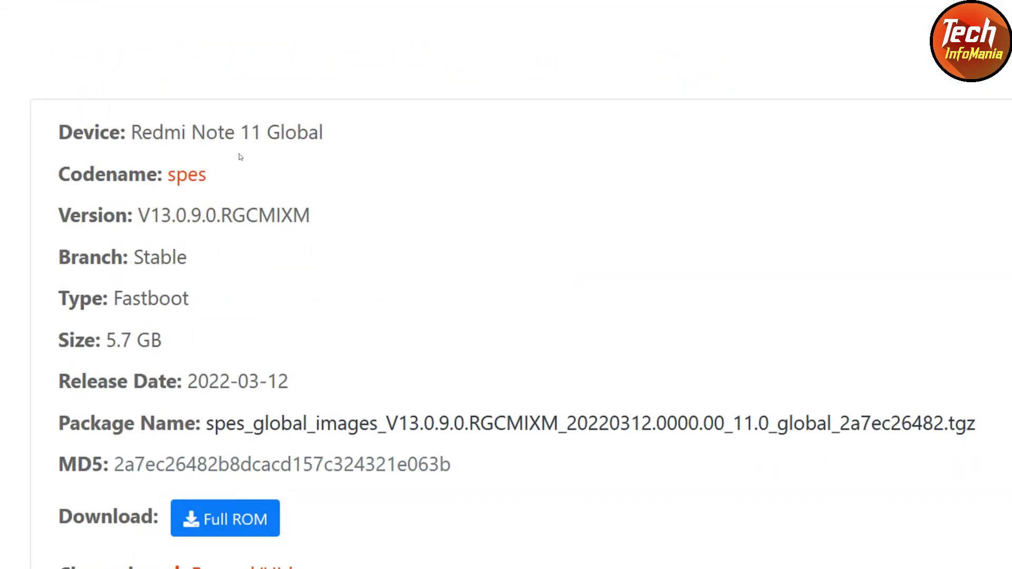
{"action": "scroll", "coordinate": [240, 157], "scroll_direction": "down", "scroll_amount": 2}
{"action": "scroll", "coordinate": [200, 146], "scroll_direction": "up", "scroll_amount": 1}
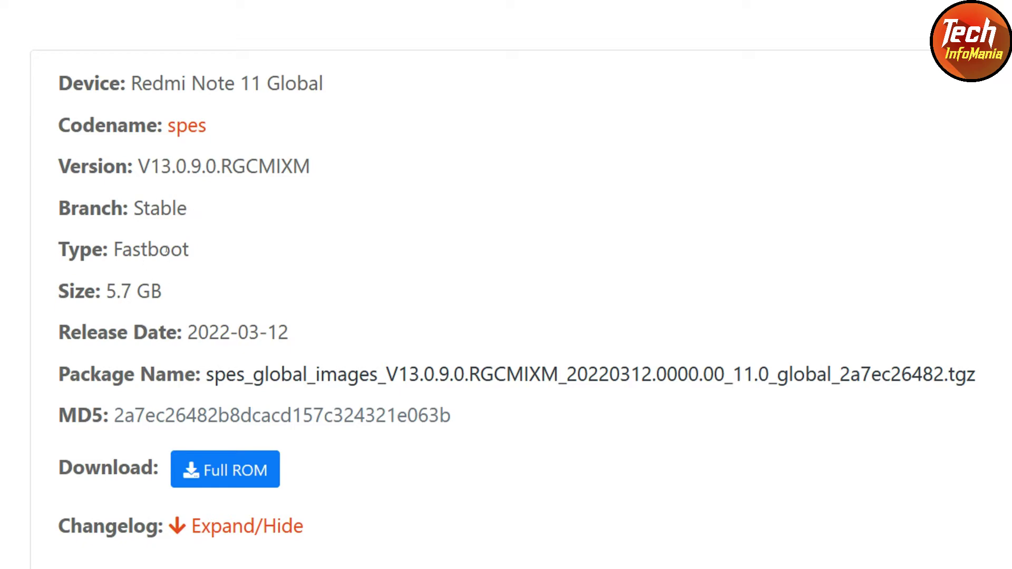
{"action": "left_click_drag", "start_coordinate": [114, 248], "coordinate": [190, 250]}
{"action": "scroll", "coordinate": [201, 238], "scroll_direction": "down", "scroll_amount": 6}
{"action": "scroll", "coordinate": [200, 237], "scroll_direction": "down", "scroll_amount": 4}
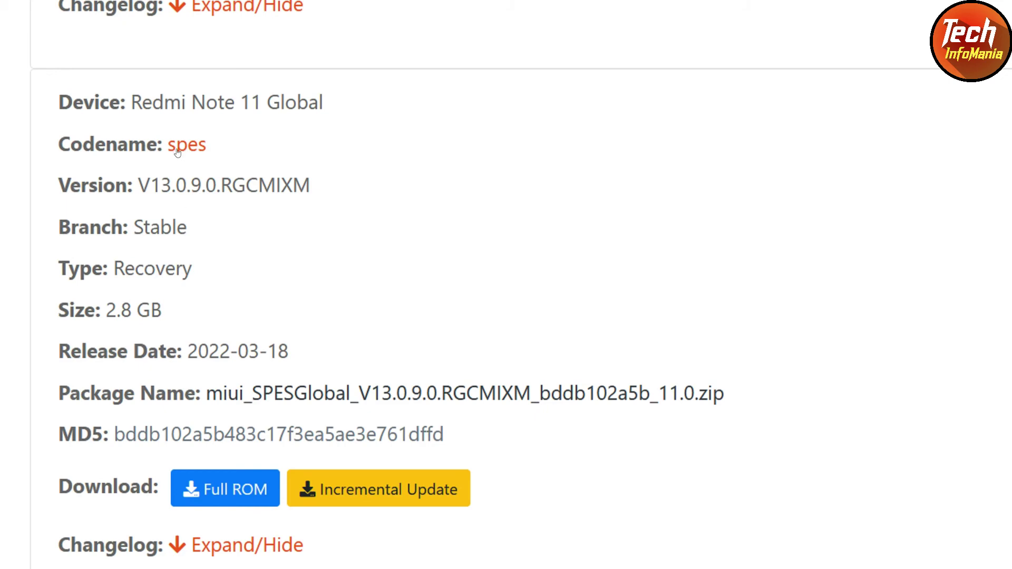
{"action": "scroll", "coordinate": [248, 139], "scroll_direction": "up", "scroll_amount": 1}
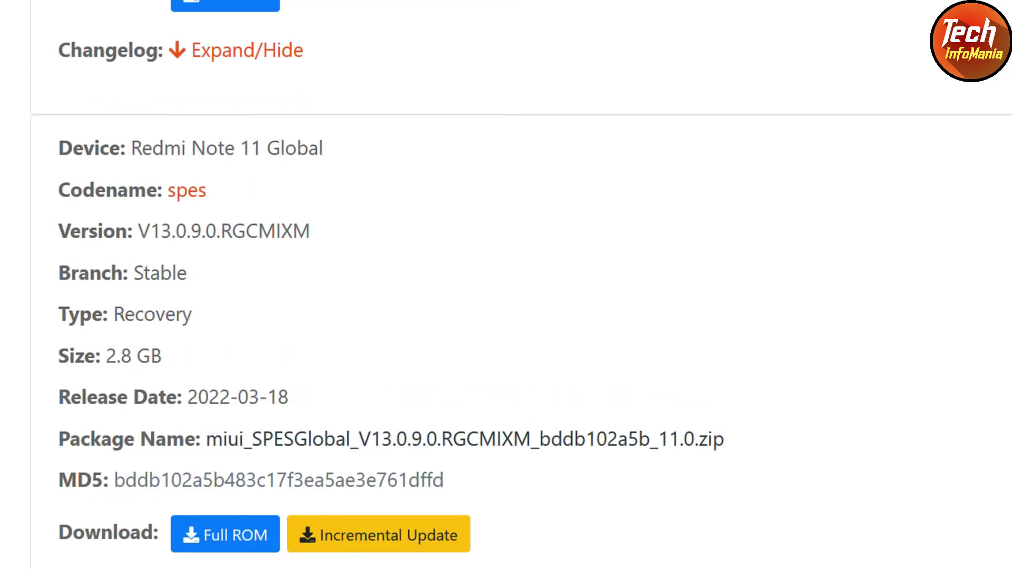
{"action": "left_click_drag", "start_coordinate": [116, 310], "coordinate": [183, 301]}
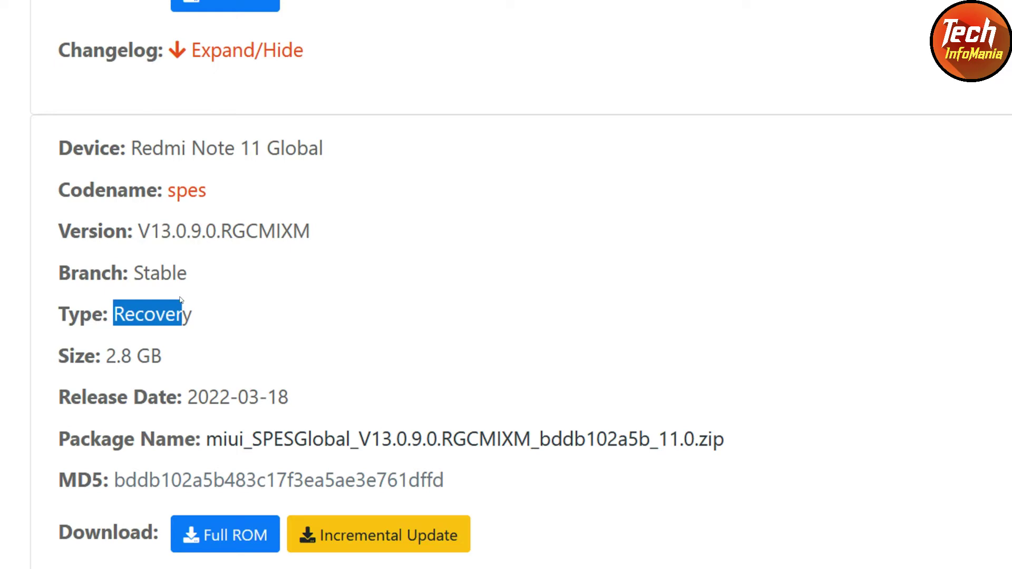
Download the full ROM from the Fastboot entry for the Redmi Note 11 Global
{"action": "scroll", "coordinate": [215, 272], "scroll_direction": "up", "scroll_amount": 8}
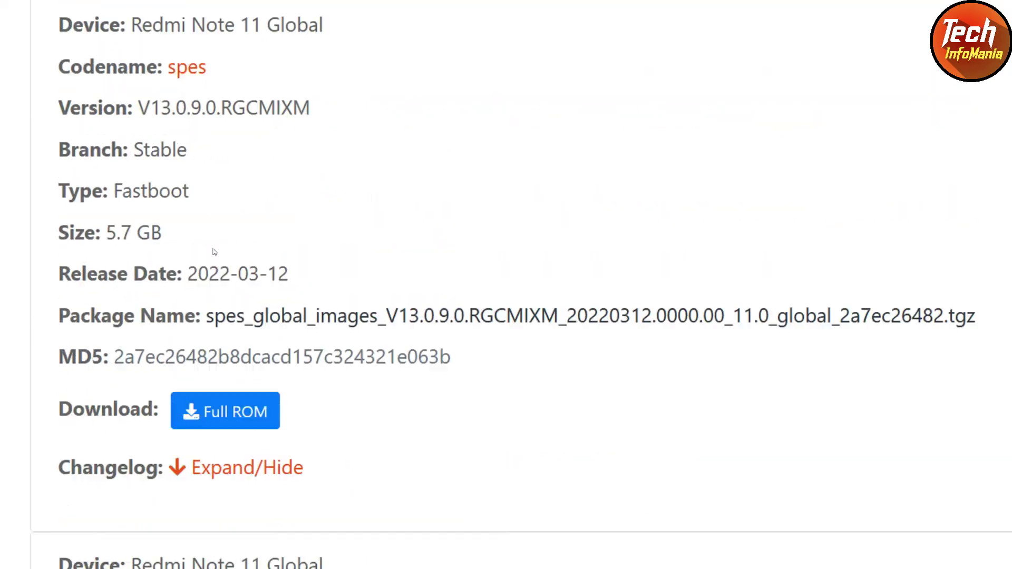
{"action": "left_click_drag", "start_coordinate": [114, 191], "coordinate": [184, 192]}
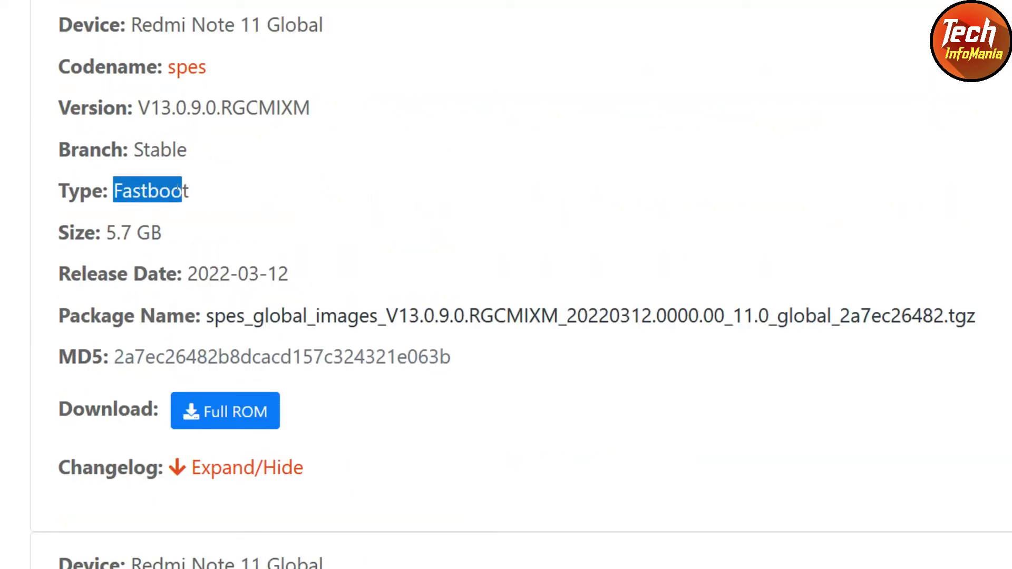
{"action": "left_click", "coordinate": [226, 228]}
{"action": "left_click", "coordinate": [245, 412]}
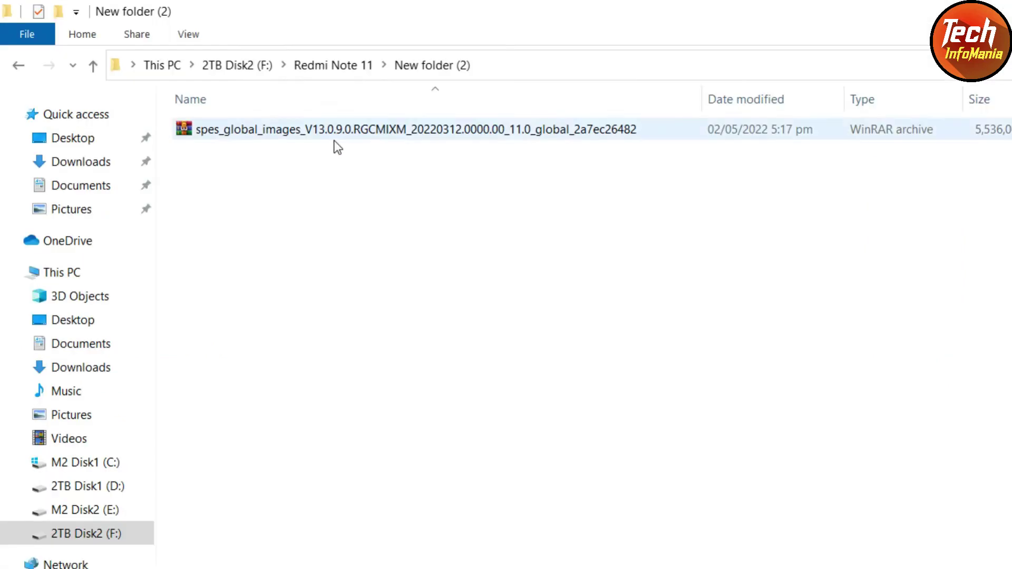
Extract the downloaded spes_global_images archive in New folder (2) into a folder of the same name
{"action": "left_click", "coordinate": [354, 134]}
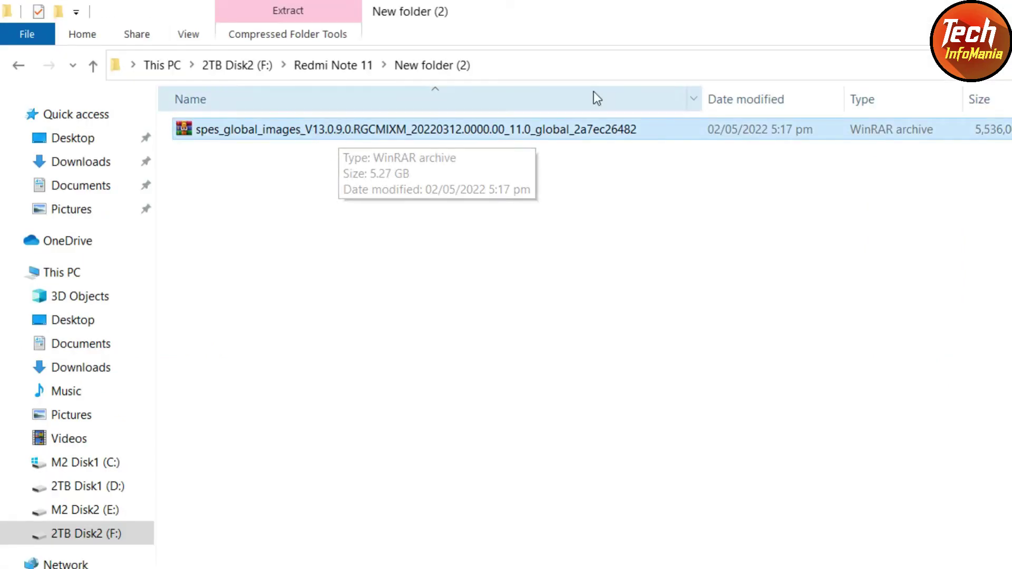
{"action": "right_click", "coordinate": [524, 134]}
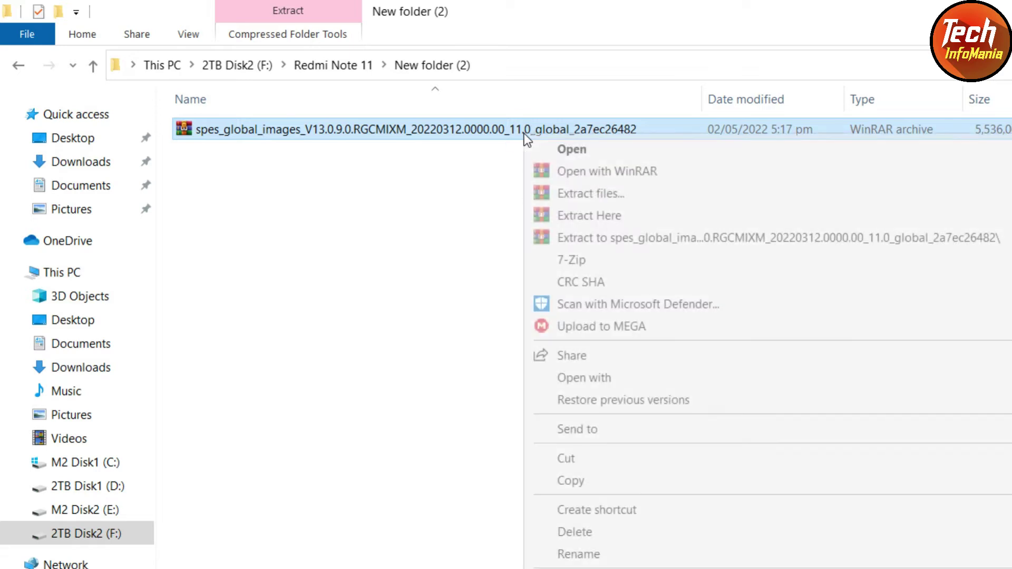
{"action": "left_click", "coordinate": [603, 241]}
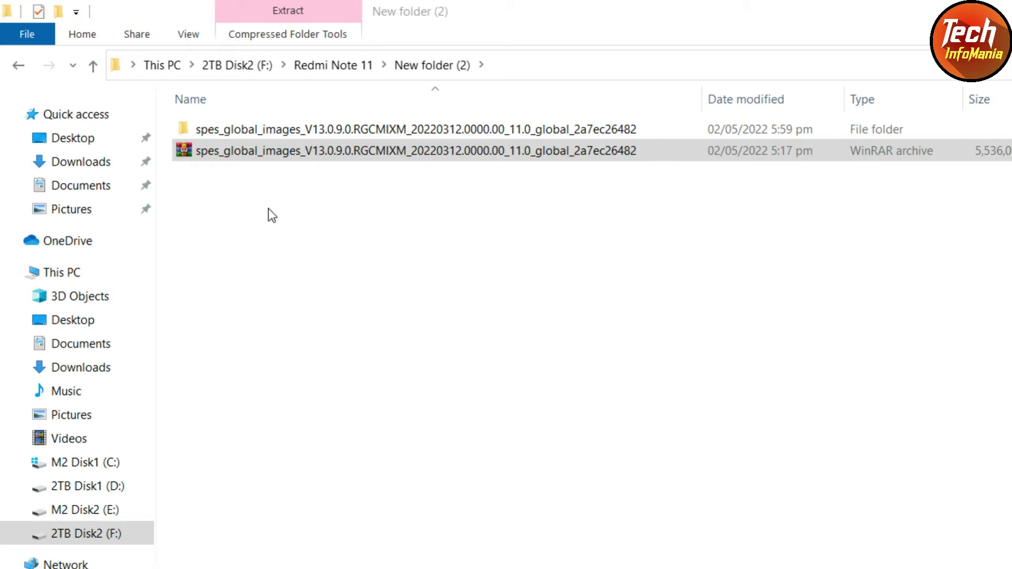
Open the extracted ROM folder and its inner spes_global_images folder to view the firmware files, widening the Name column
{"action": "double_click", "coordinate": [373, 129]}
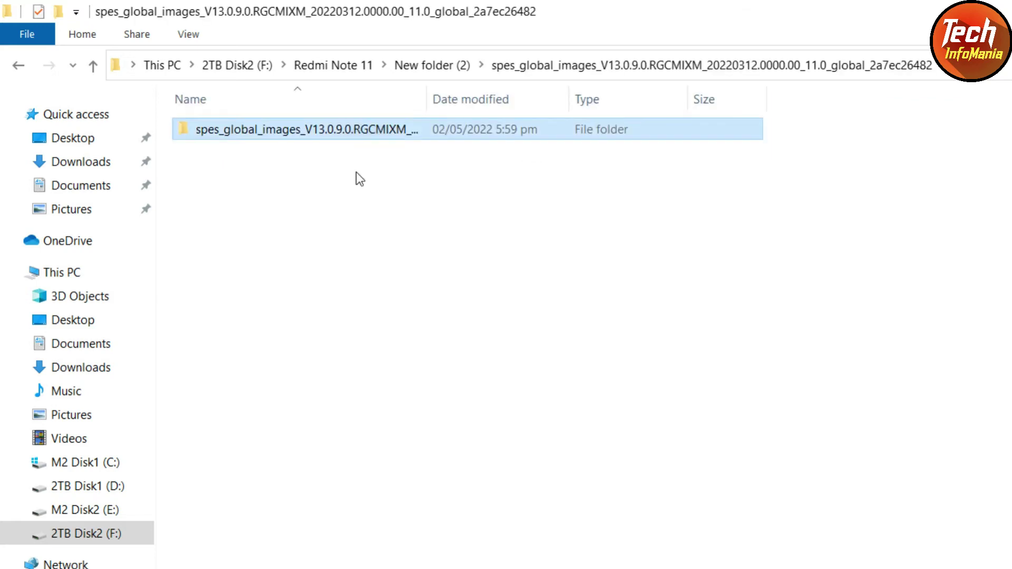
{"action": "left_click_drag", "start_coordinate": [424, 103], "coordinate": [614, 117]}
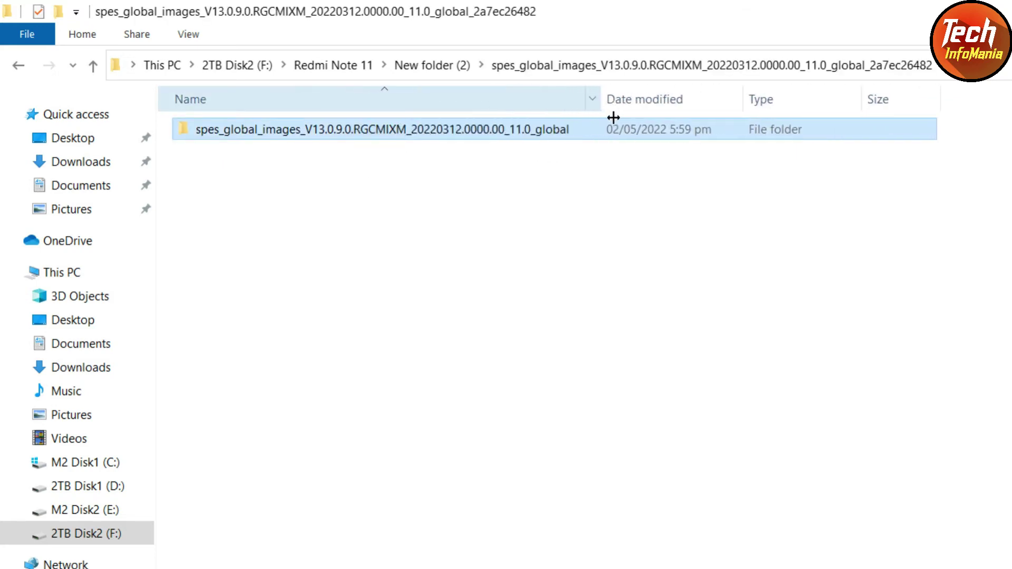
{"action": "double_click", "coordinate": [444, 131]}
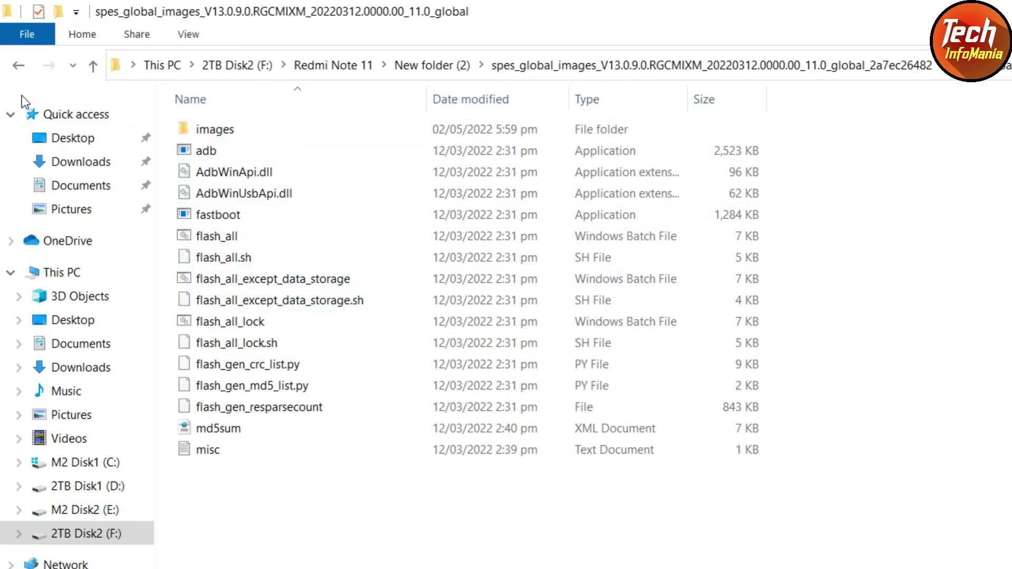
Return to the parent folder and copy the inner spes_global_images_V13.0.9.0.RGCMIXM_20220312.0000.00_11.0_global folder
{"action": "left_click", "coordinate": [19, 65]}
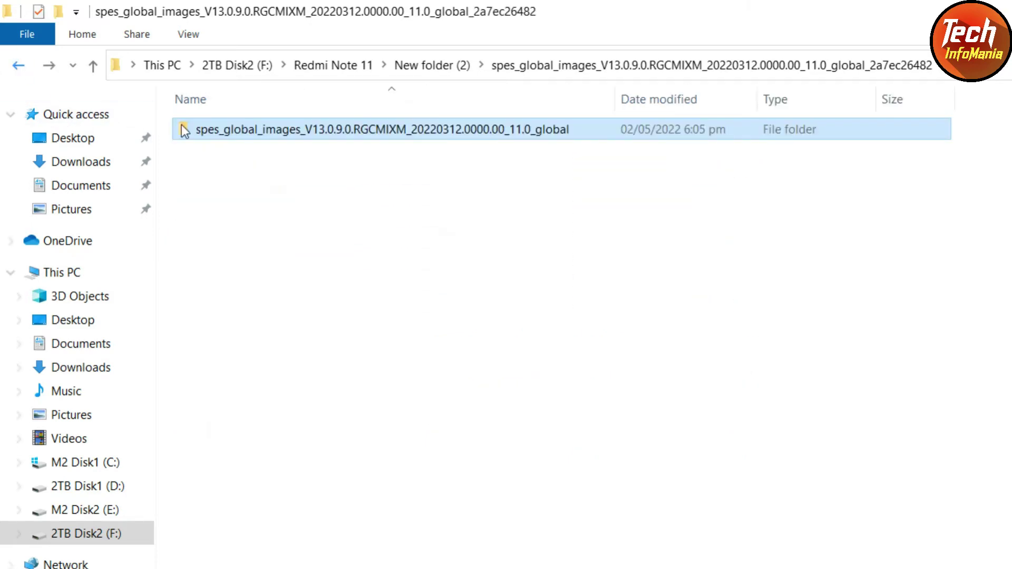
{"action": "right_click", "coordinate": [350, 134]}
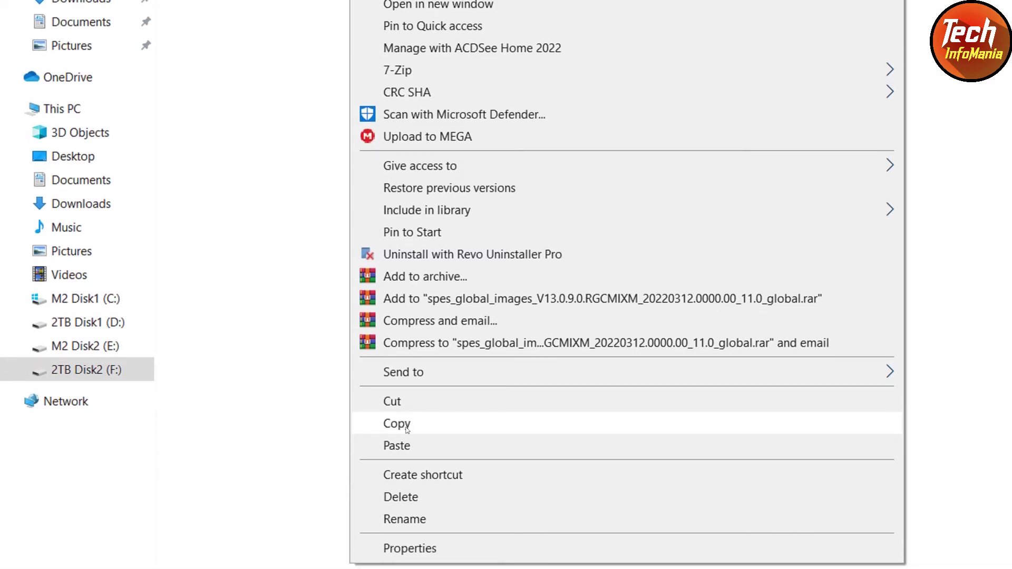
{"action": "left_click", "coordinate": [407, 429]}
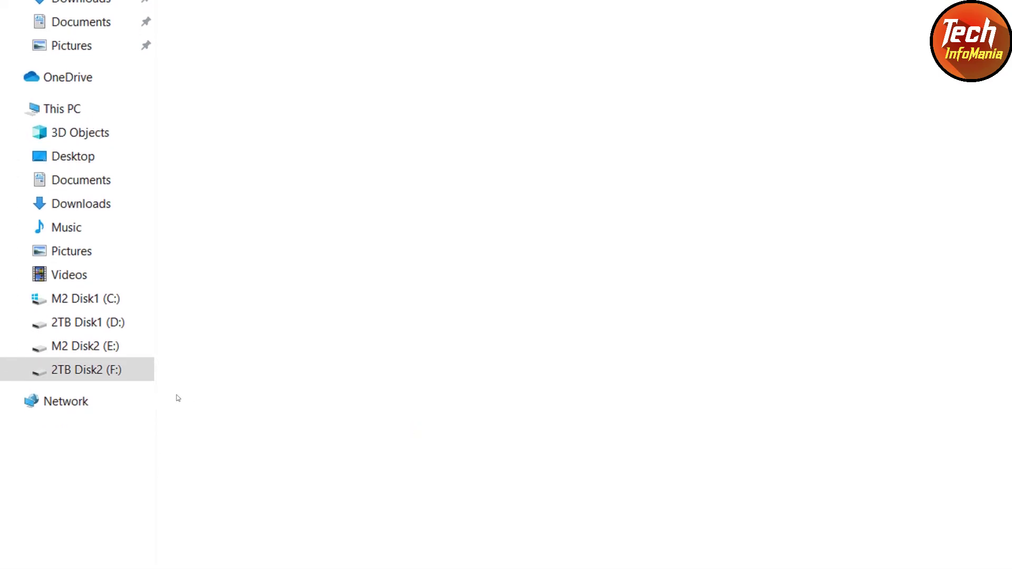
Paste the copied spes_global_images ROM folder into the root of the 2TB Disk2 (F:) drive
{"action": "left_click", "coordinate": [105, 371]}
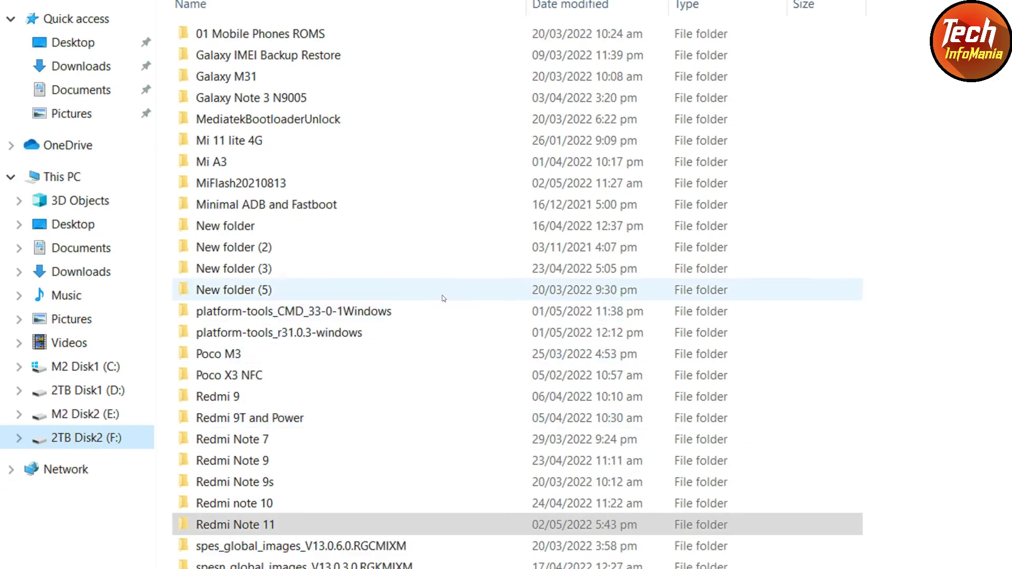
{"action": "right_click", "coordinate": [443, 392]}
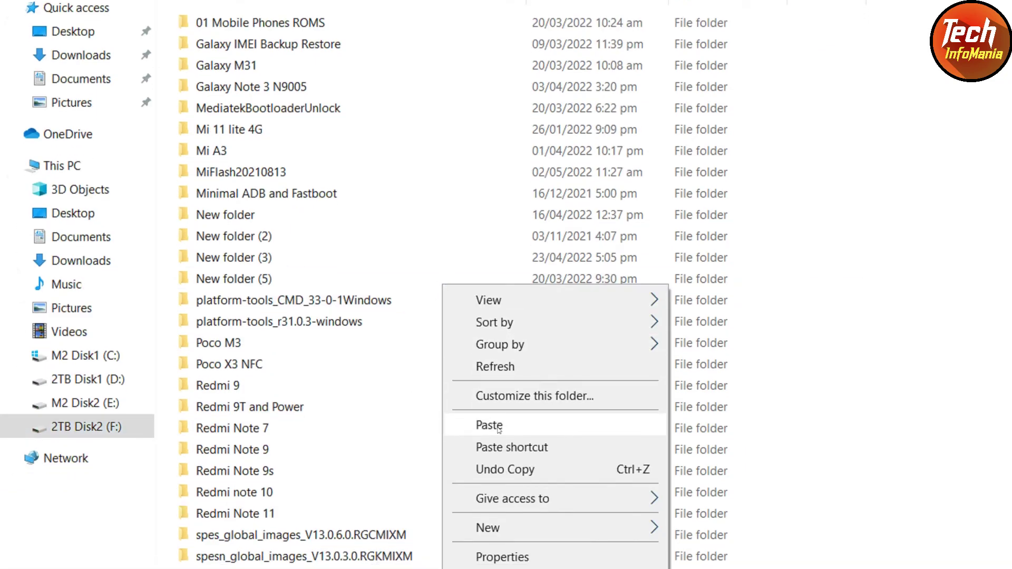
{"action": "left_click", "coordinate": [498, 438]}
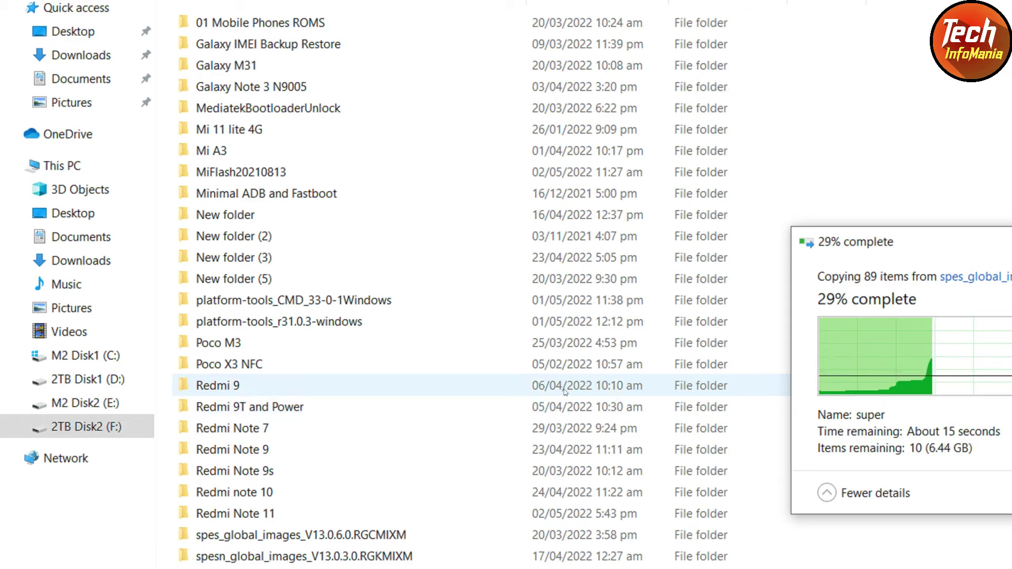
{"action": "left_click_drag", "start_coordinate": [510, 174], "coordinate": [203, 208]}
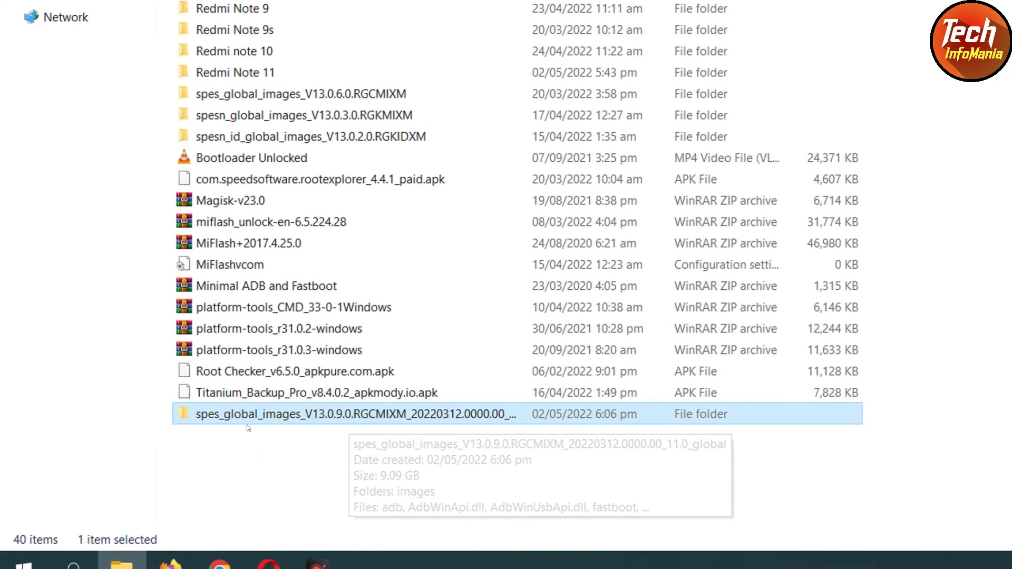
Rename the pasted ROM folder as spes_global_images_V13.0.9.0.RGCMIXM, removing the date and the rest of the suffix
{"action": "left_click", "coordinate": [299, 413]}
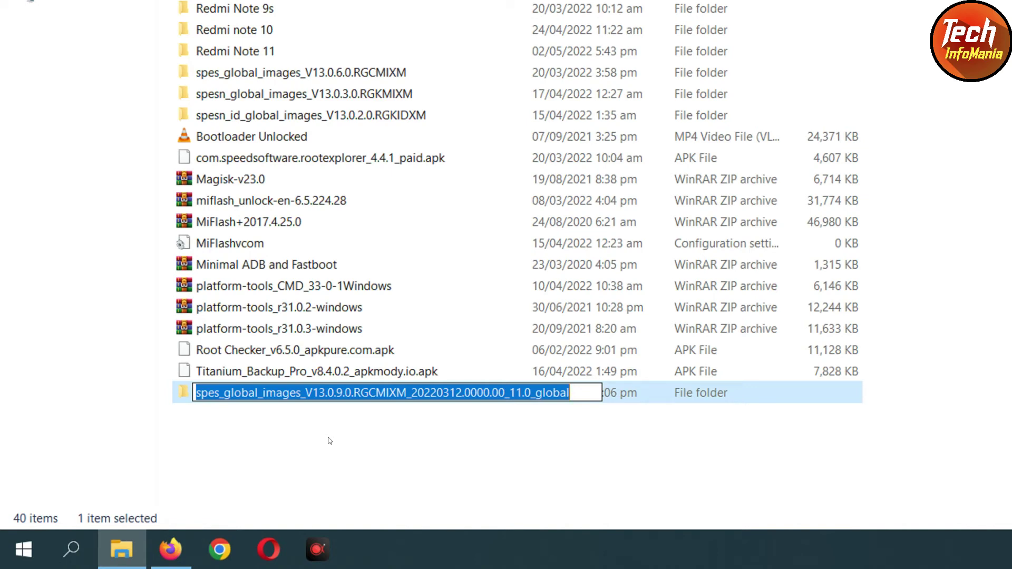
{"action": "key", "text": "End"}
{"action": "key", "text": "BackSpace"}
{"action": "key", "text": "BackSpace"}
{"action": "key", "text": "BackSpace"}
{"action": "key", "text": "BackSpace"}
{"action": "key", "text": "BackSpace"}
{"action": "key", "text": "BackSpace"}
{"action": "key", "text": "BackSpace"}
{"action": "key", "text": "BackSpace"}
{"action": "key", "text": "BackSpace"}
{"action": "key", "text": "BackSpace"}
{"action": "key", "text": "BackSpace"}
{"action": "key", "text": "BackSpace"}
{"action": "key", "text": "BackSpace"}
{"action": "key", "text": "BackSpace"}
{"action": "key", "text": "BackSpace"}
{"action": "key", "text": "BackSpace"}
{"action": "key", "text": "BackSpace"}
{"action": "key", "text": "BackSpace"}
{"action": "key", "text": "BackSpace"}
{"action": "key", "text": "BackSpace"}
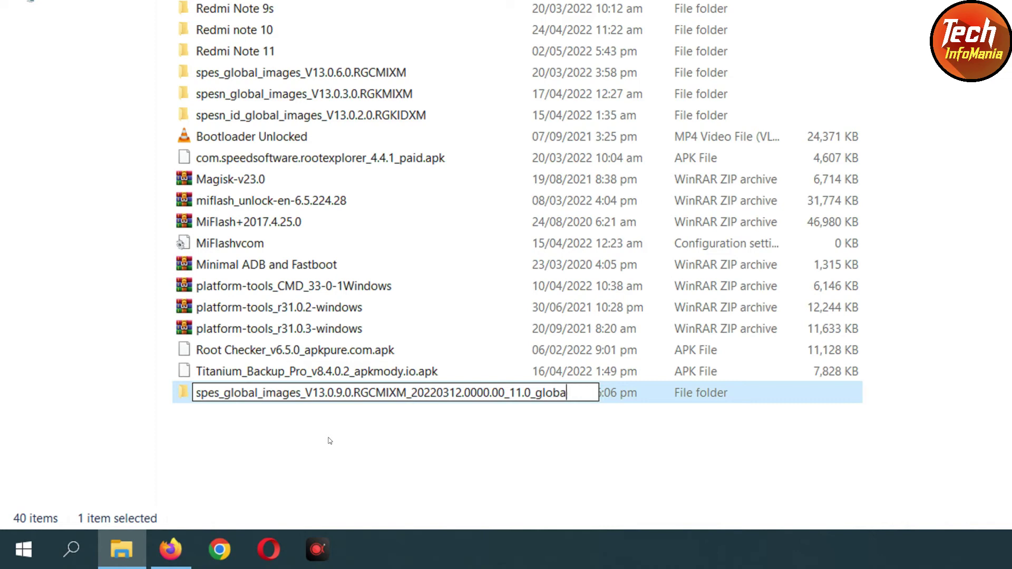
{"action": "key", "text": "BackSpace"}
{"action": "key", "text": "BackSpace"}
{"action": "key", "text": "BackSpace"}
{"action": "key", "text": "BackSpace"}
{"action": "key", "text": "BackSpace"}
{"action": "key", "text": "BackSpace"}
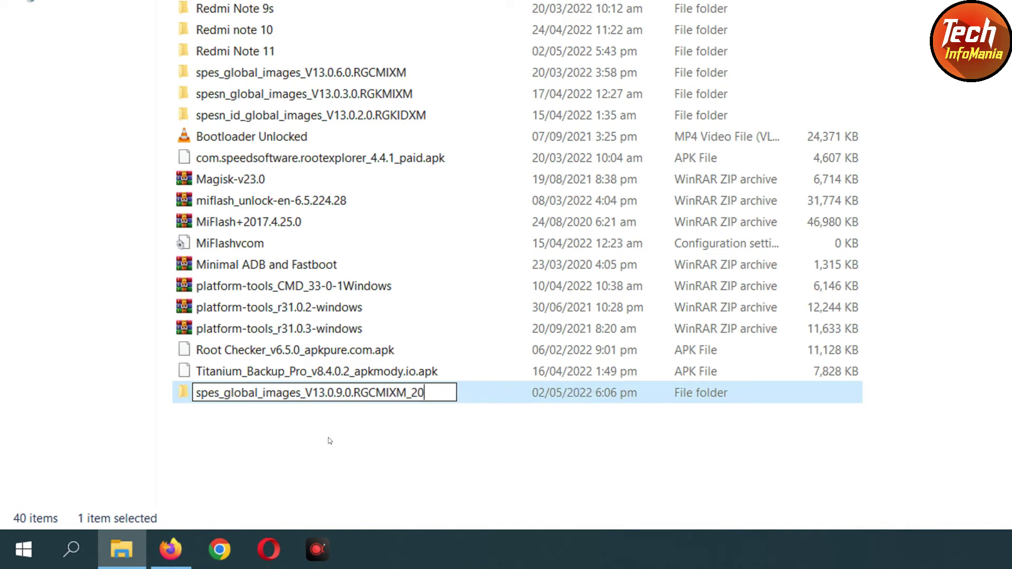
{"action": "key", "text": "Return"}
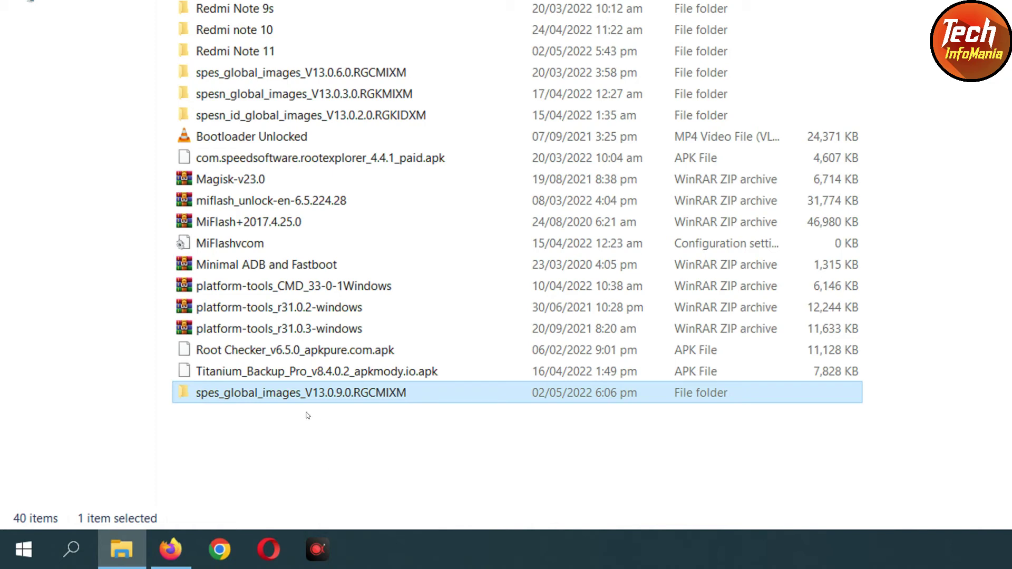
Open the spes_global_images_V13.0.9.0.RGCMIXM folder and select the flash_all_lock batch file
{"action": "mouse_move", "coordinate": [350, 396]}
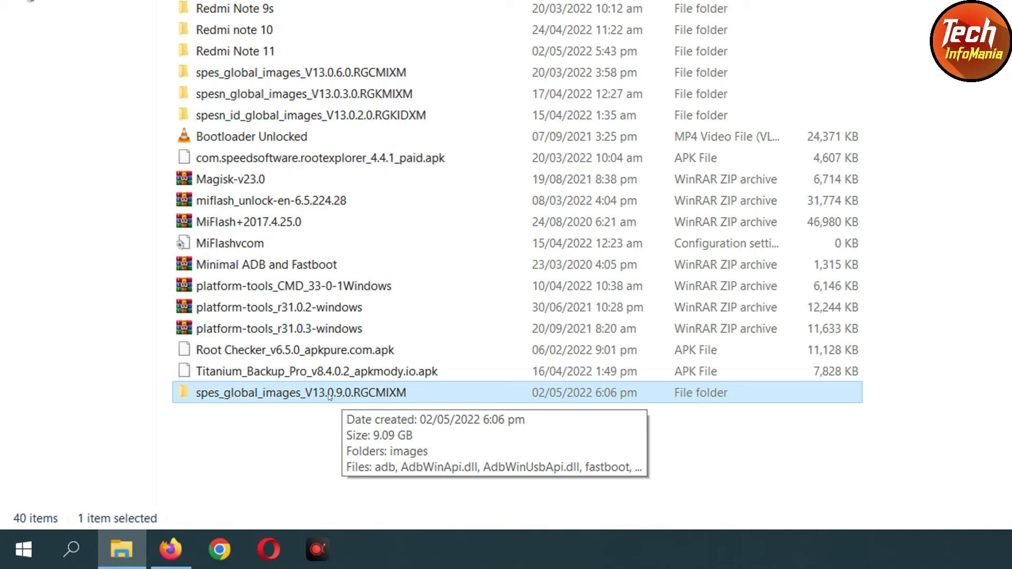
{"action": "double_click", "coordinate": [329, 396]}
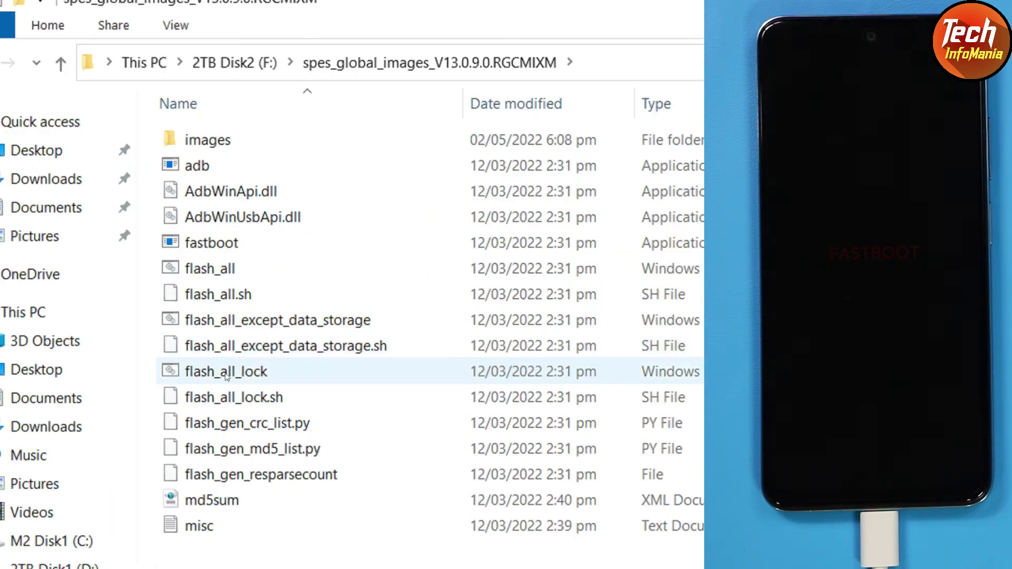
{"action": "left_click", "coordinate": [226, 374]}
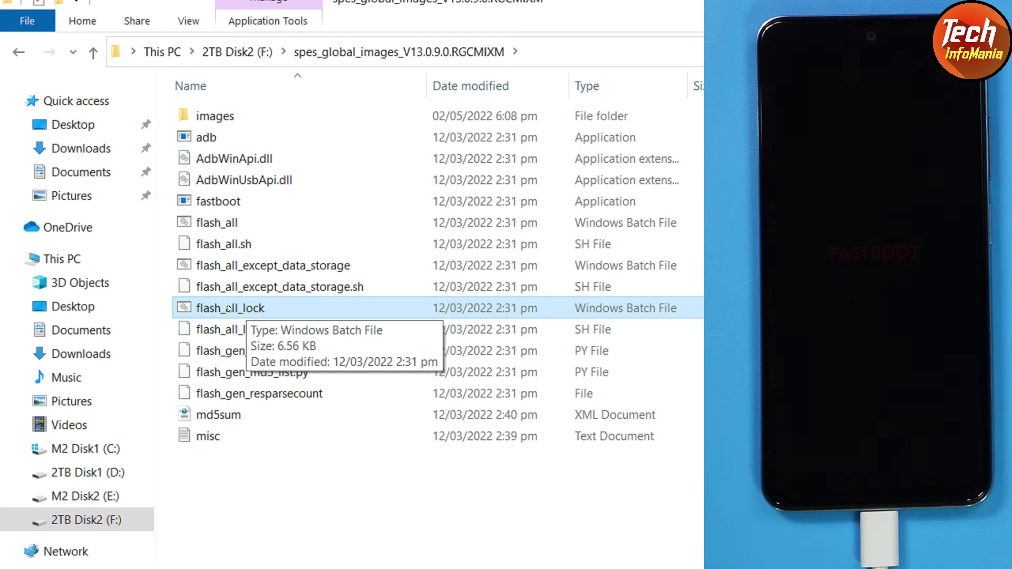
Run the flash_all Windows batch file to flash the connected phone, and reposition its command window
{"action": "left_click", "coordinate": [220, 225]}
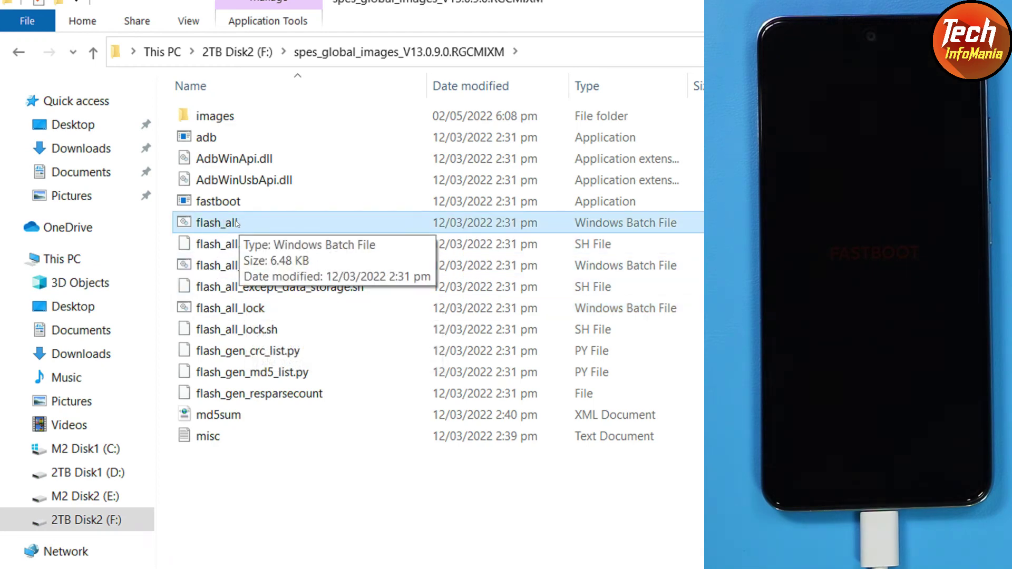
{"action": "double_click", "coordinate": [235, 224]}
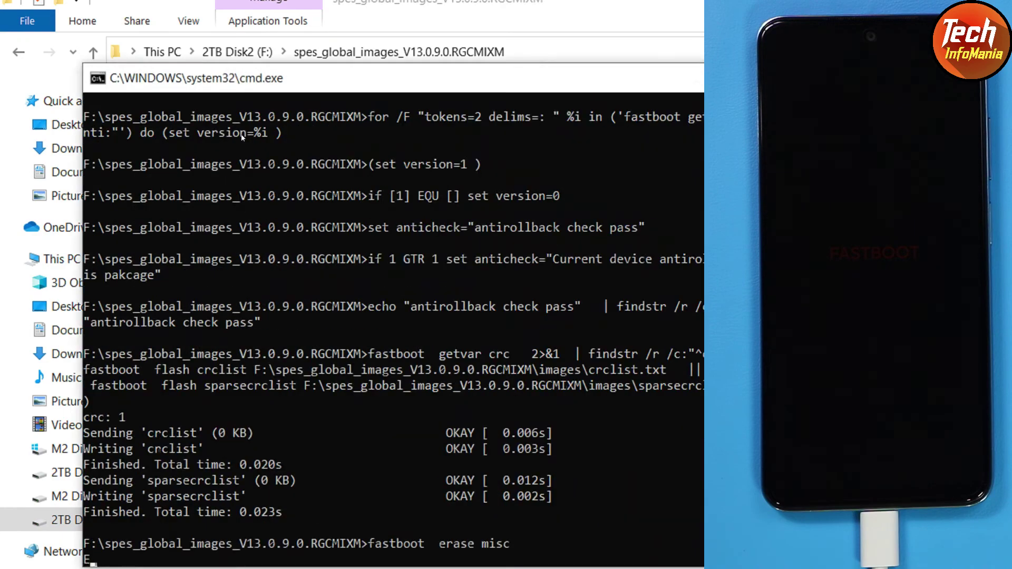
{"action": "left_click_drag", "start_coordinate": [179, 54], "coordinate": [143, 22]}
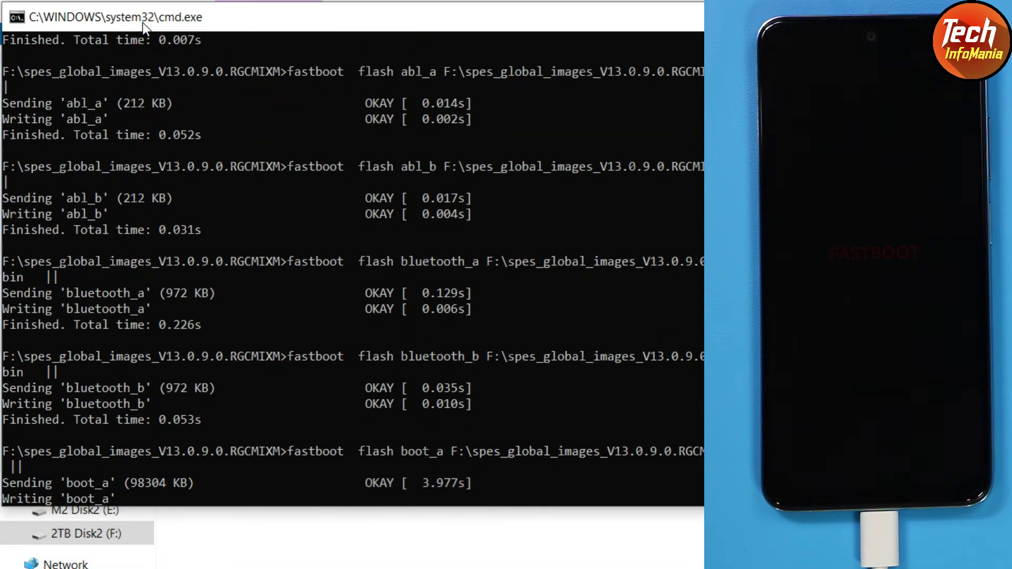